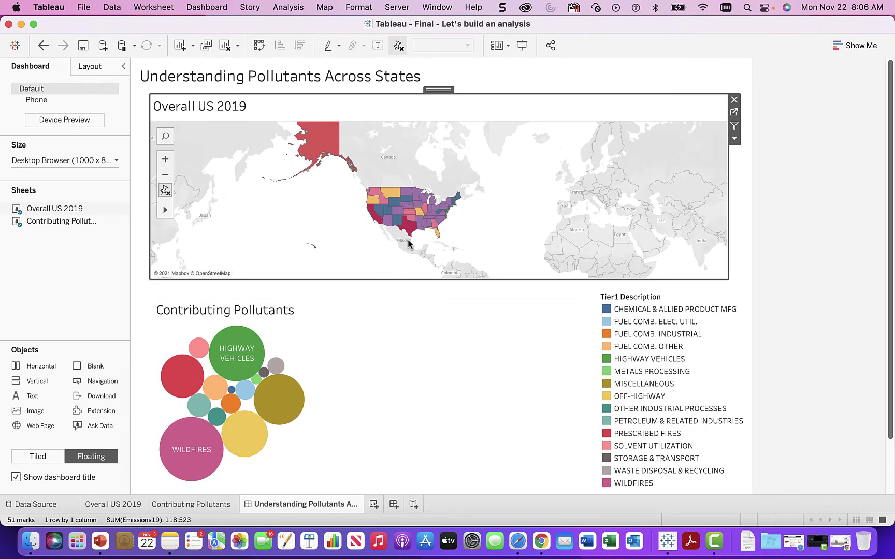
# Show the PowerPoint slide listing the four steps, then bring the Tableau dashboard back
pyautogui.moveTo(407, 233)
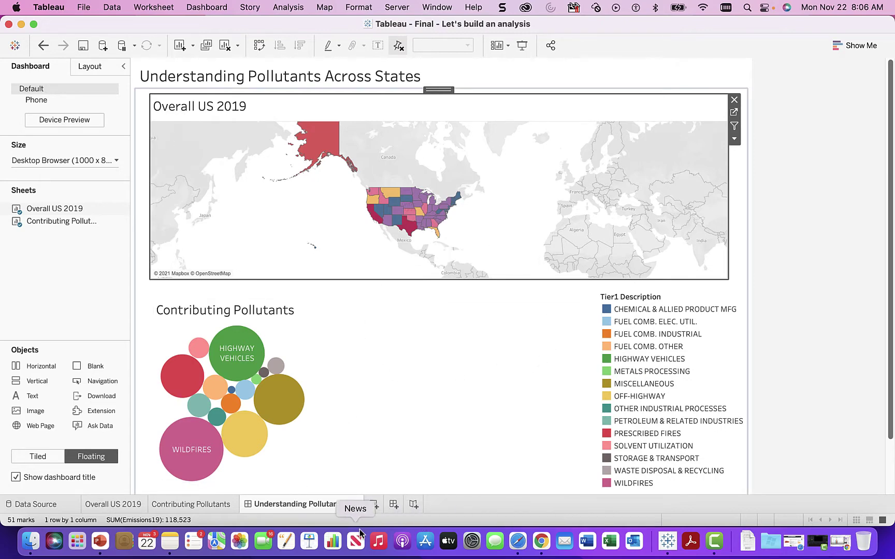
pyautogui.click(100, 541)
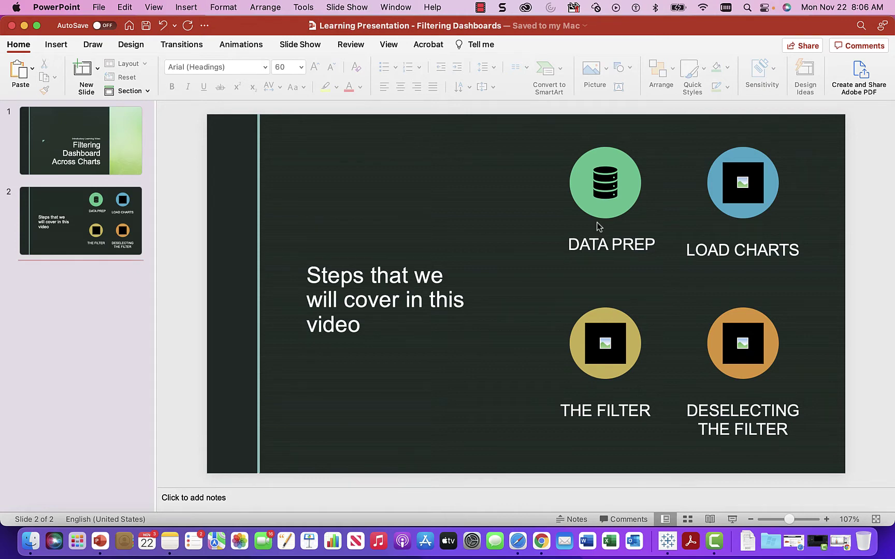
pyautogui.click(667, 542)
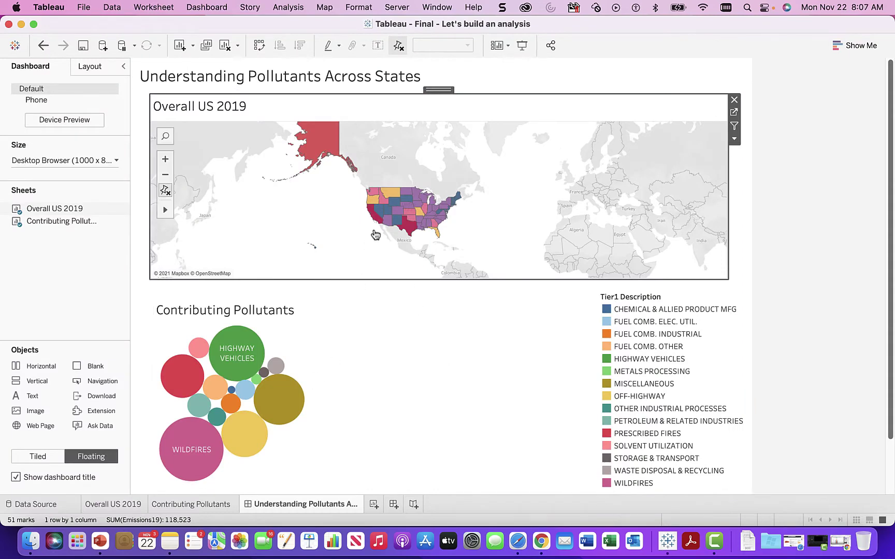
# Switch to the Overall US 2019 worksheet with its SUM(Emissions19) state map
pyautogui.moveTo(264, 380)
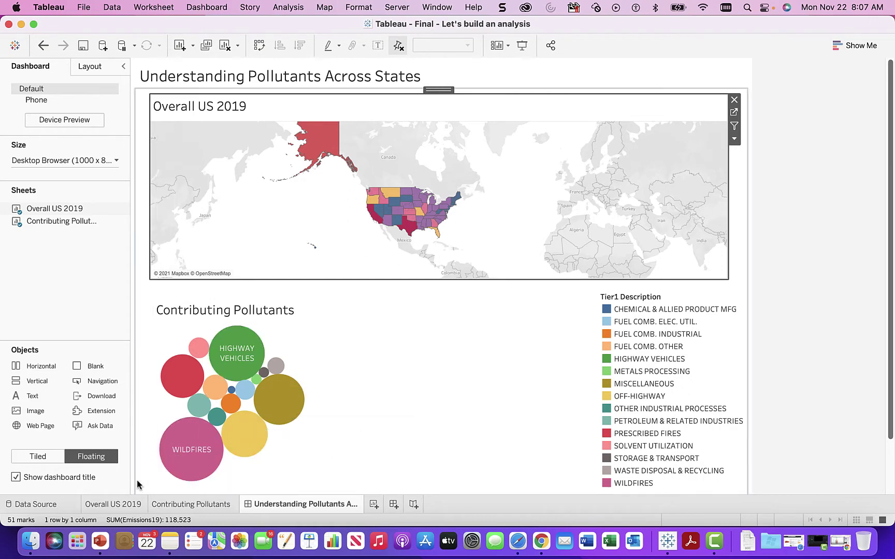
pyautogui.click(109, 504)
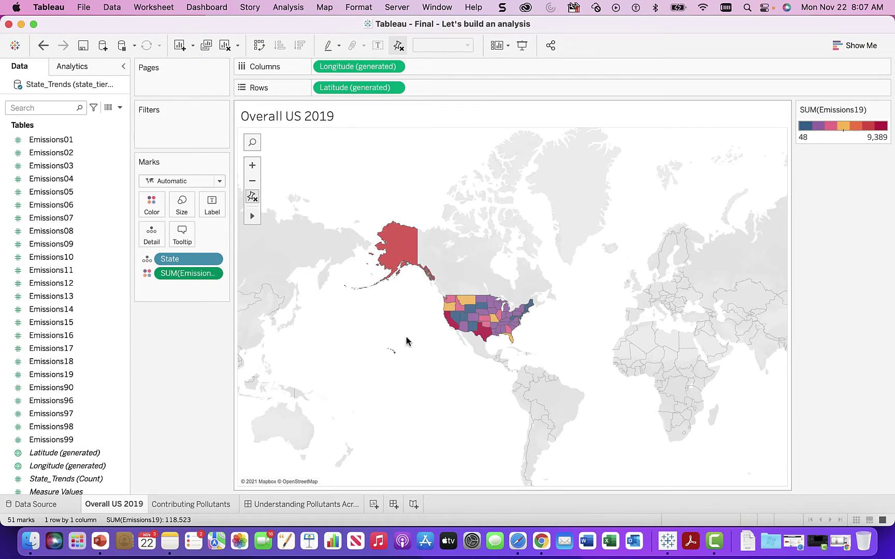
# Inspect the Contributing Pollutants bubbles, then return to the Understanding Pollutants Across States dashboard
pyautogui.moveTo(454, 327)
pyautogui.click(202, 506)
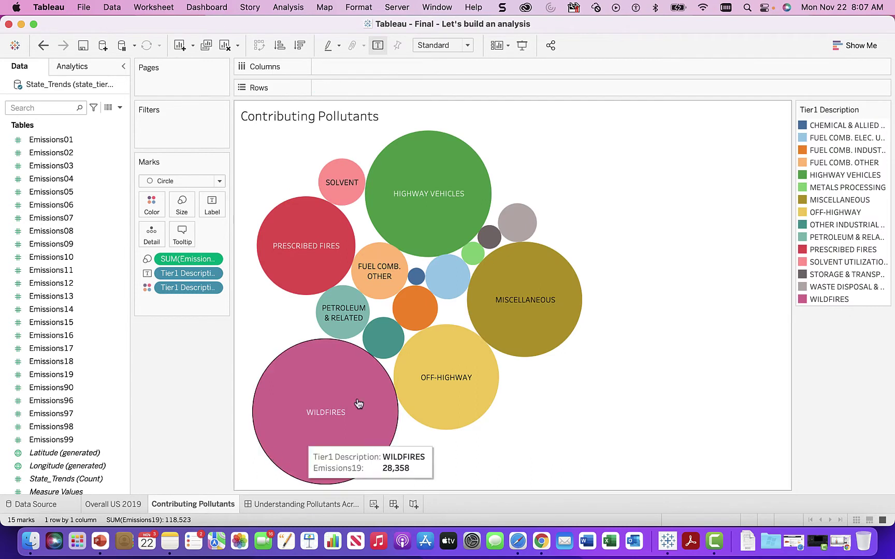
pyautogui.moveTo(557, 288)
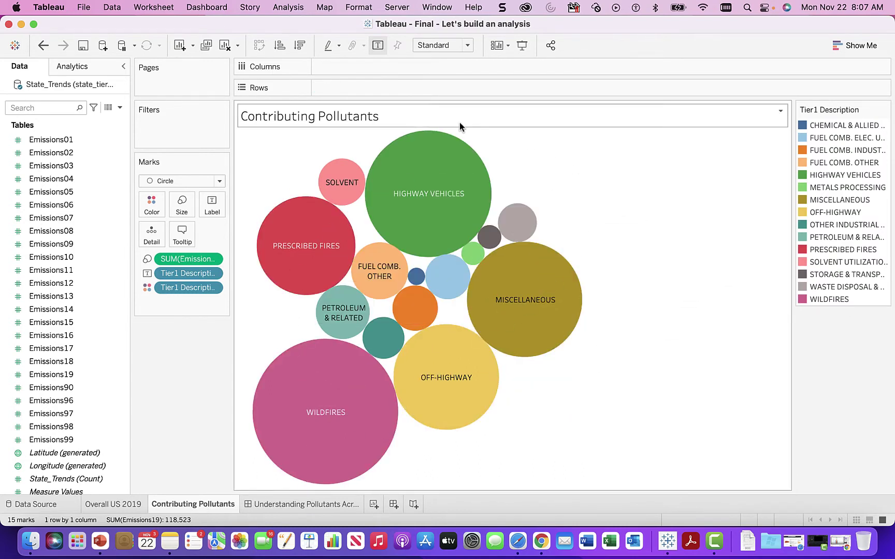
pyautogui.moveTo(365, 223)
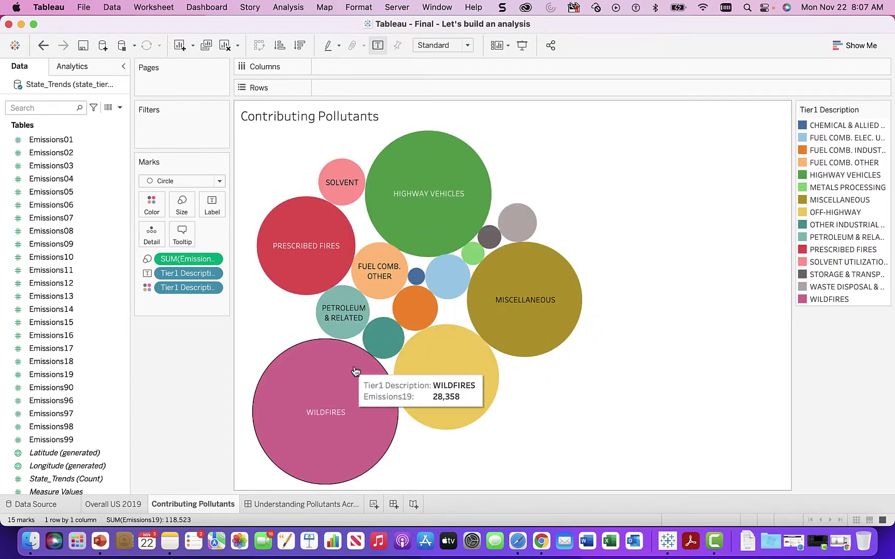
pyautogui.moveTo(470, 354)
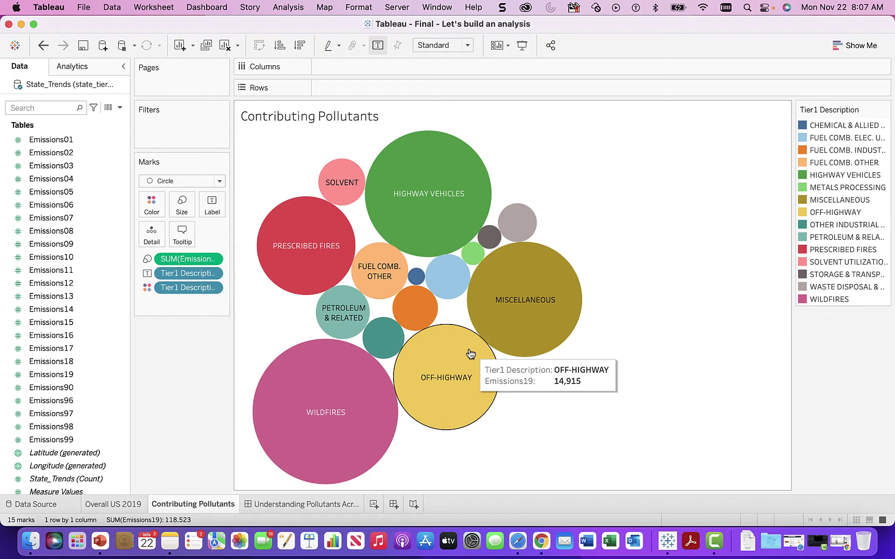
pyautogui.click(291, 504)
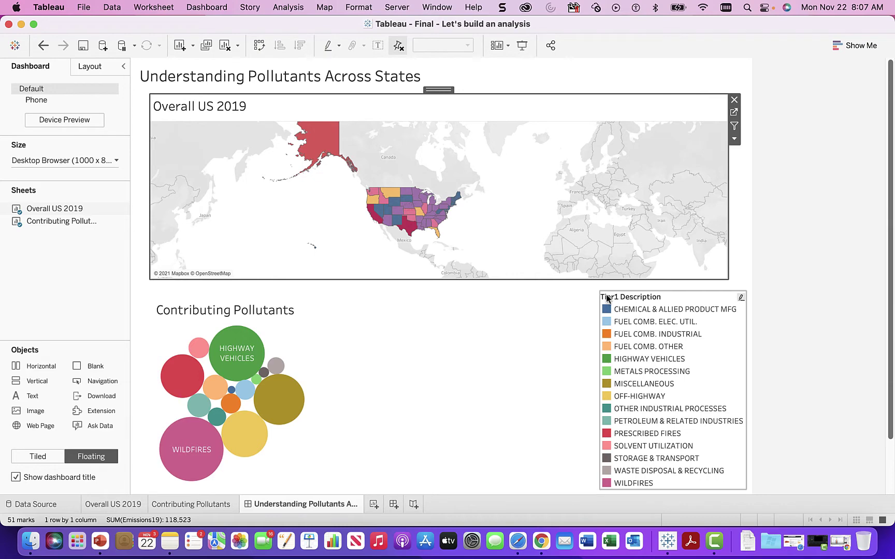
# Revisit the four-step PowerPoint slide, then return to the Tableau dashboard
pyautogui.click(101, 542)
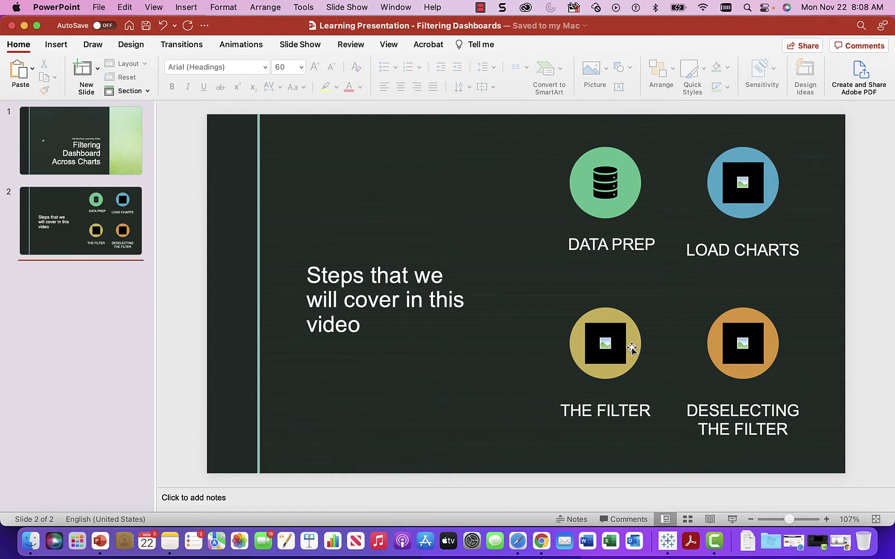
pyautogui.click(666, 541)
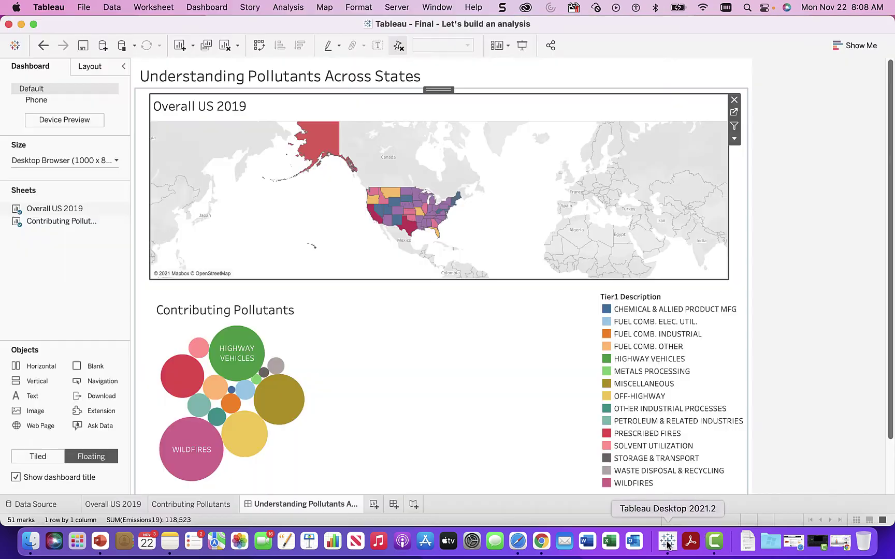
pyautogui.click(373, 221)
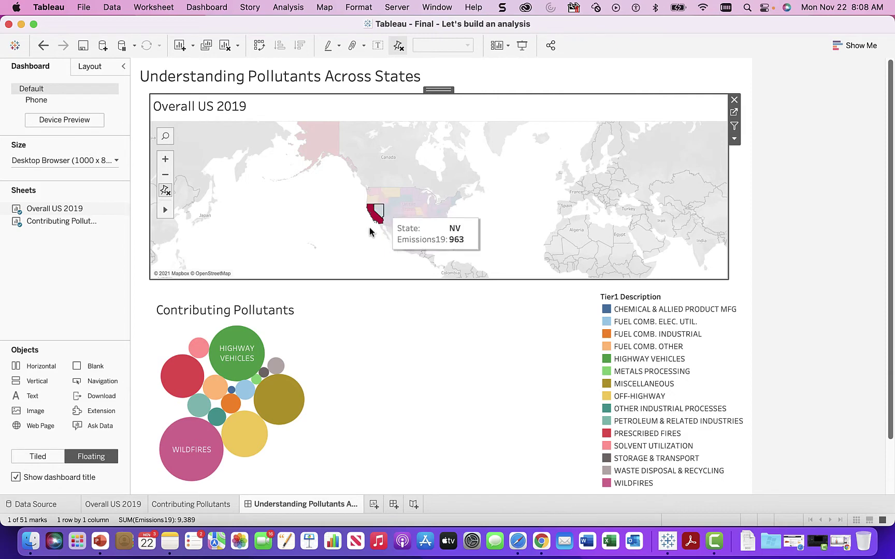
pyautogui.click(375, 219)
pyautogui.click(375, 219)
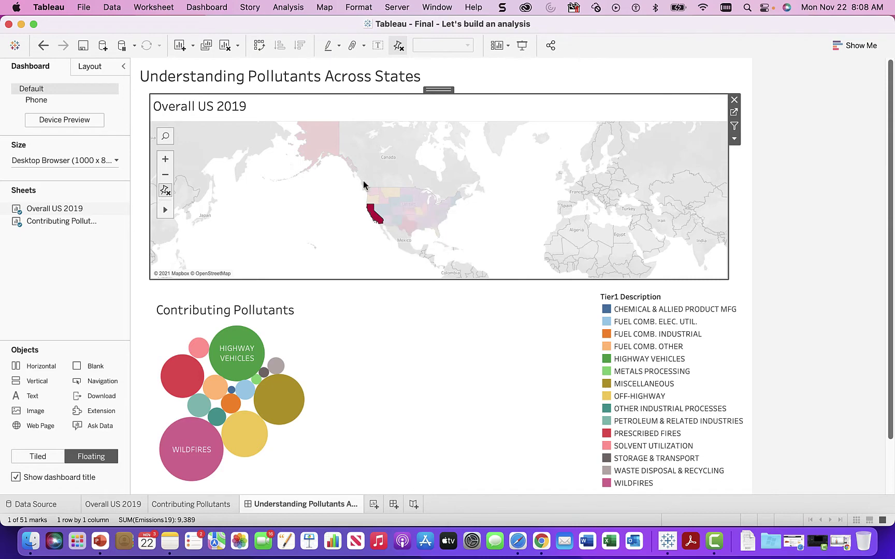
pyautogui.click(338, 158)
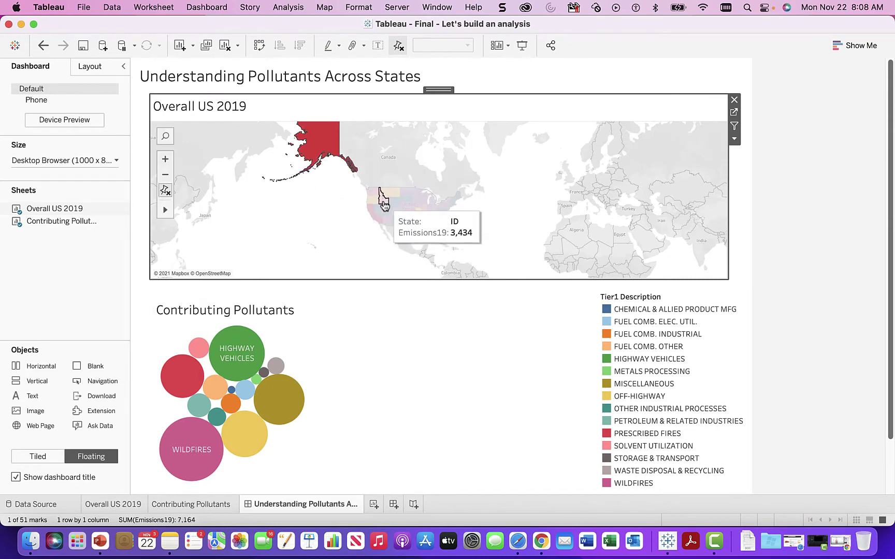
pyautogui.click(384, 203)
pyautogui.click(353, 220)
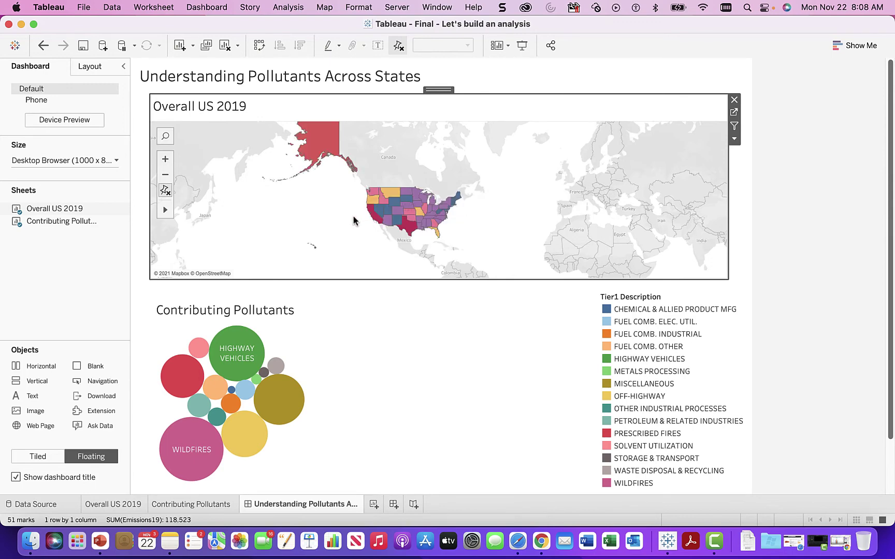
# Zoom the map onto the continental US and enable Use as Filter on the Overall US 2019 map
pyautogui.scroll(5, 353, 220)
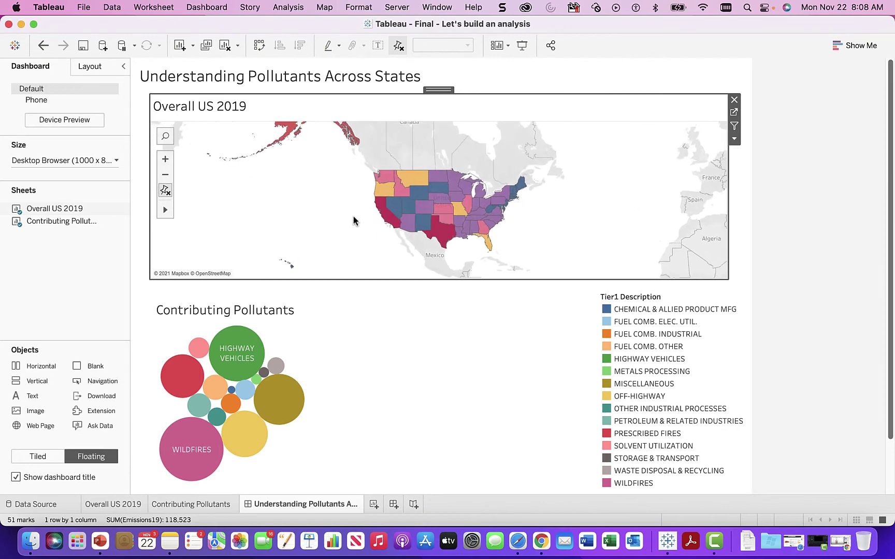
pyautogui.scroll(2, 353, 221)
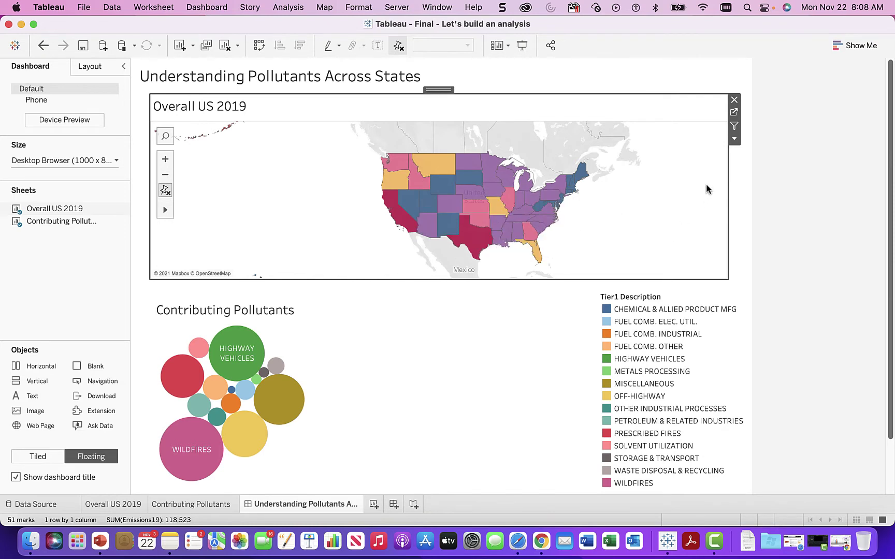
pyautogui.click(734, 126)
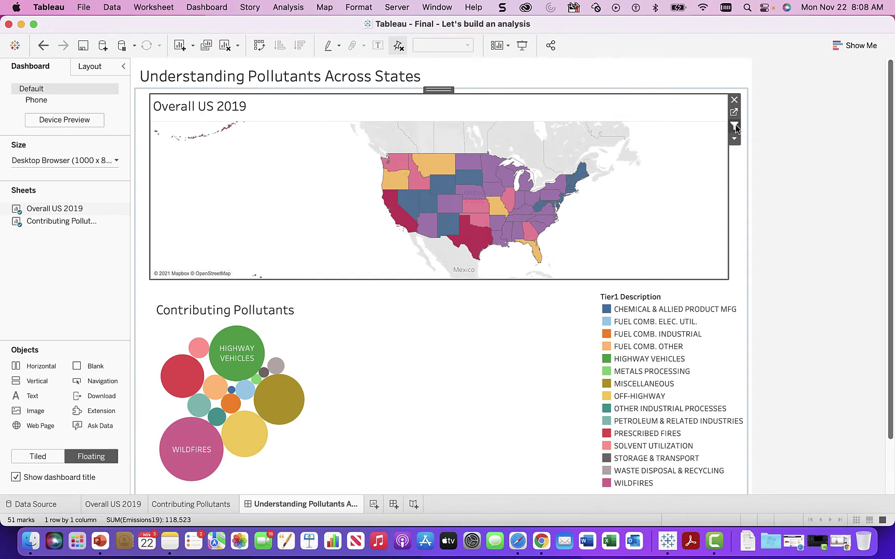
# Filter the pollutant bubbles to California, then Texas, then Florida from the map
pyautogui.click(397, 216)
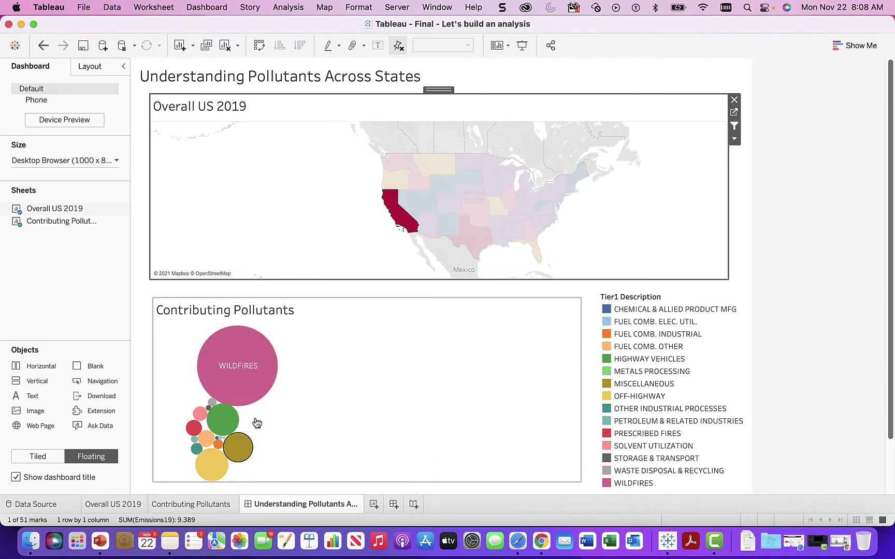
pyautogui.moveTo(267, 365)
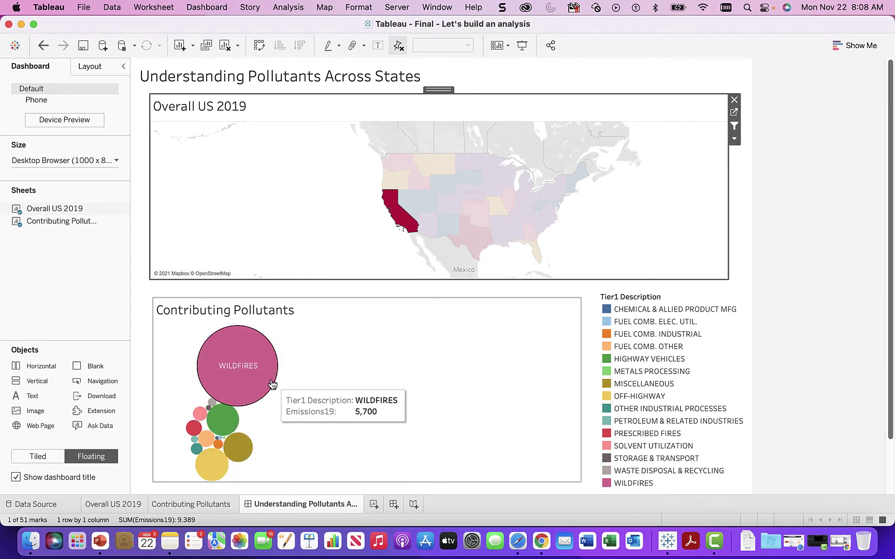
pyautogui.click(475, 233)
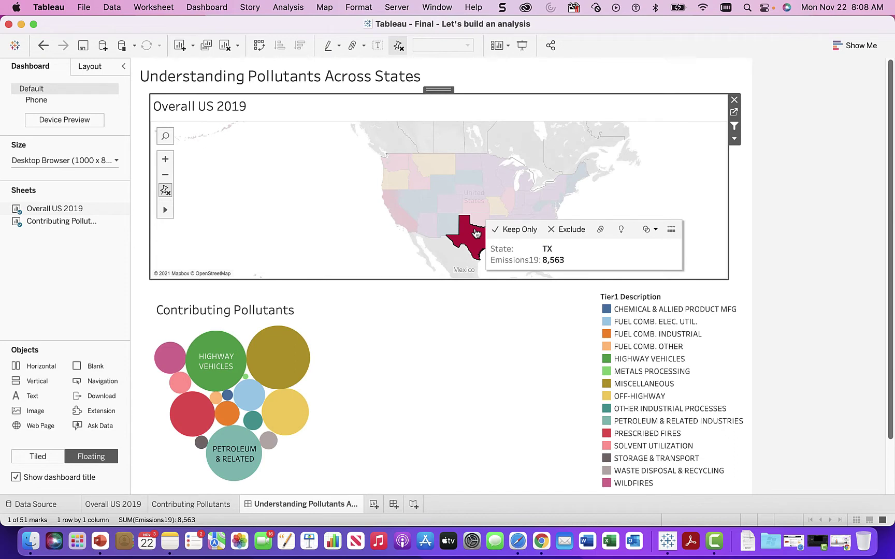
pyautogui.moveTo(284, 367)
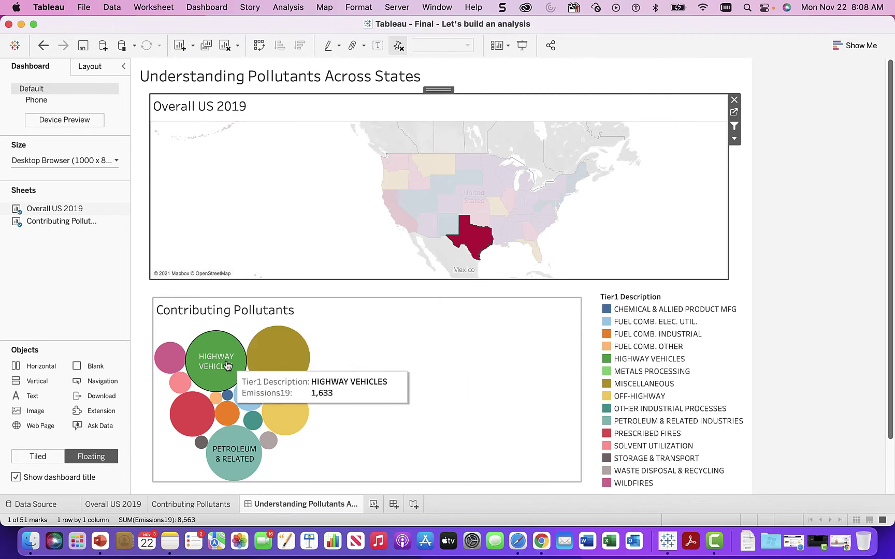
pyautogui.moveTo(237, 452)
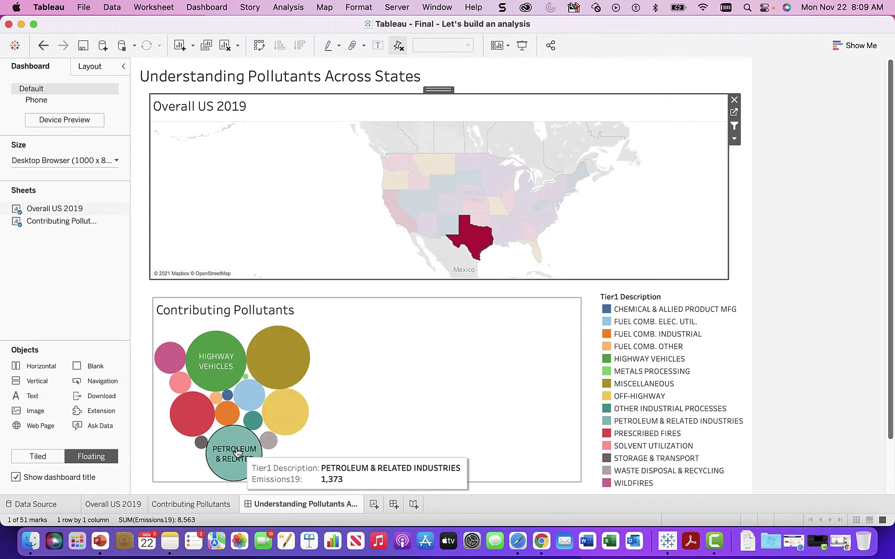
pyautogui.click(537, 256)
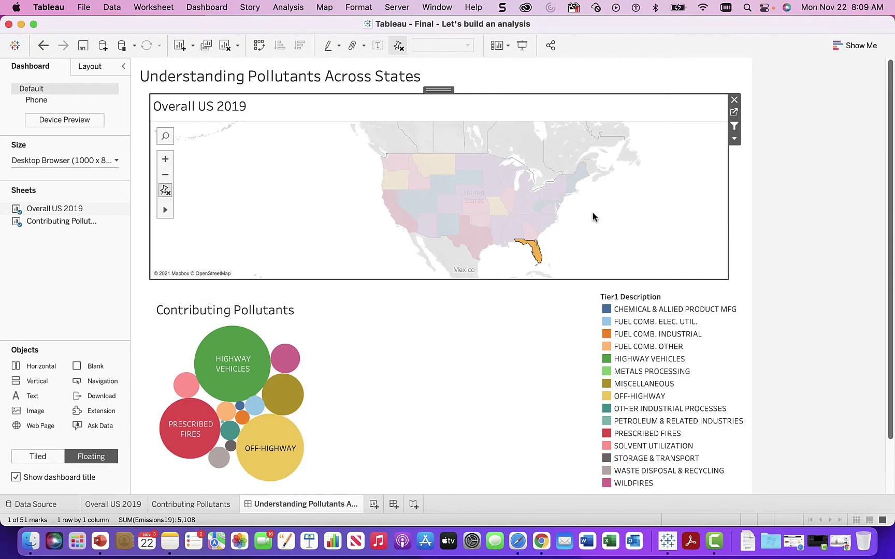
# Try Montana, Washington and Oregon, clear the selection, then filter to New Hampshire and Missouri
pyautogui.click(440, 172)
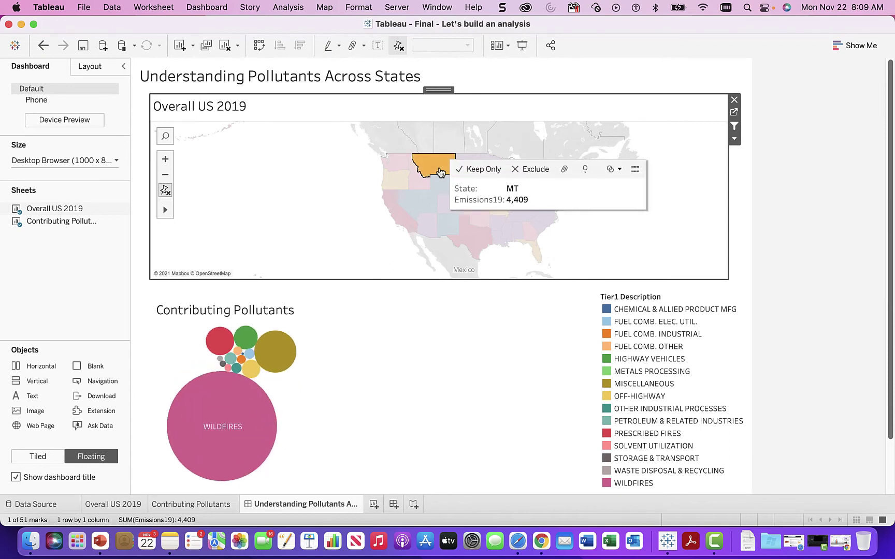
pyautogui.click(392, 169)
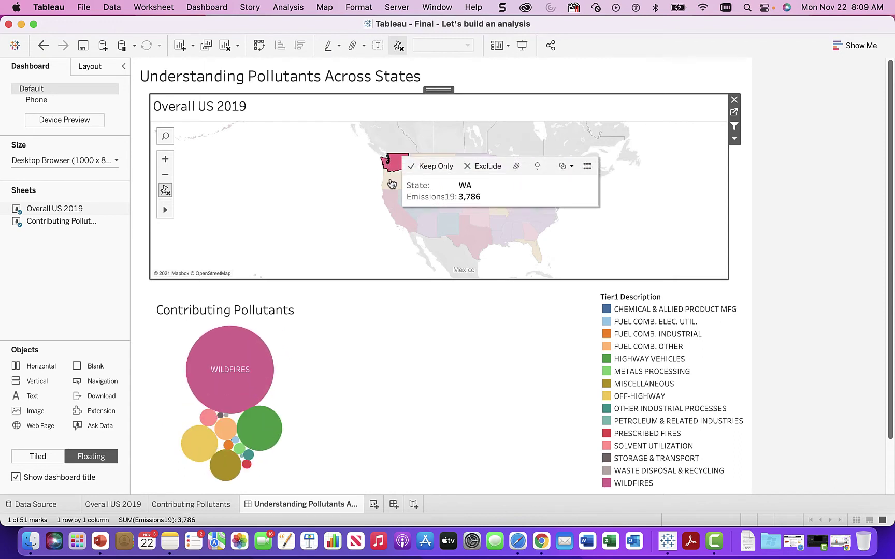
pyautogui.click(391, 183)
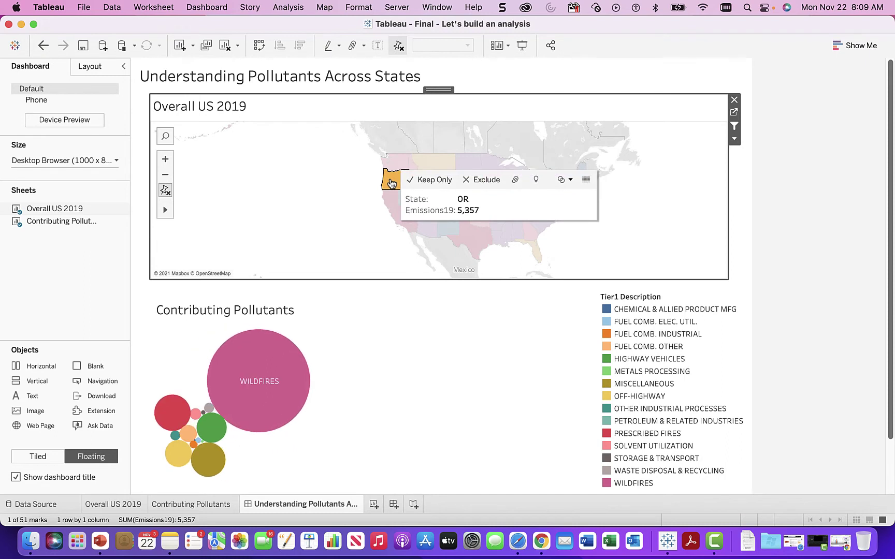
pyautogui.click(367, 221)
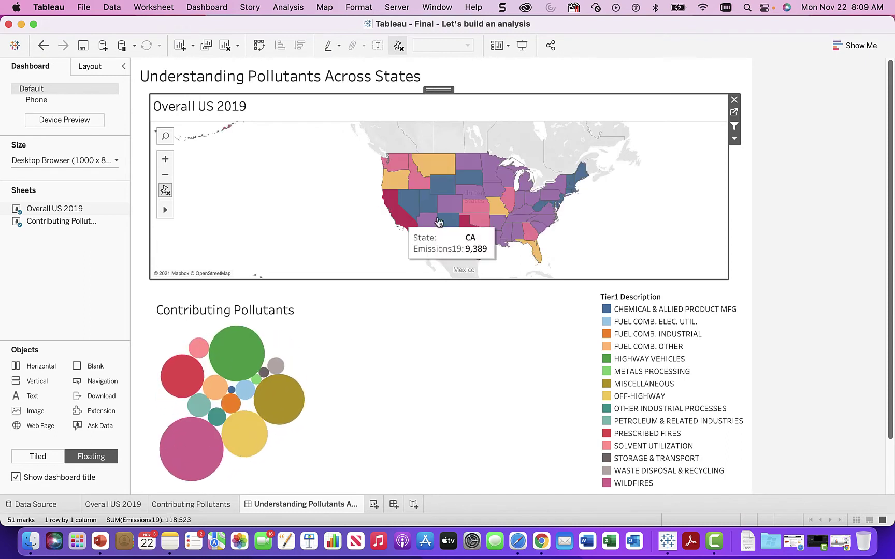
pyautogui.click(572, 185)
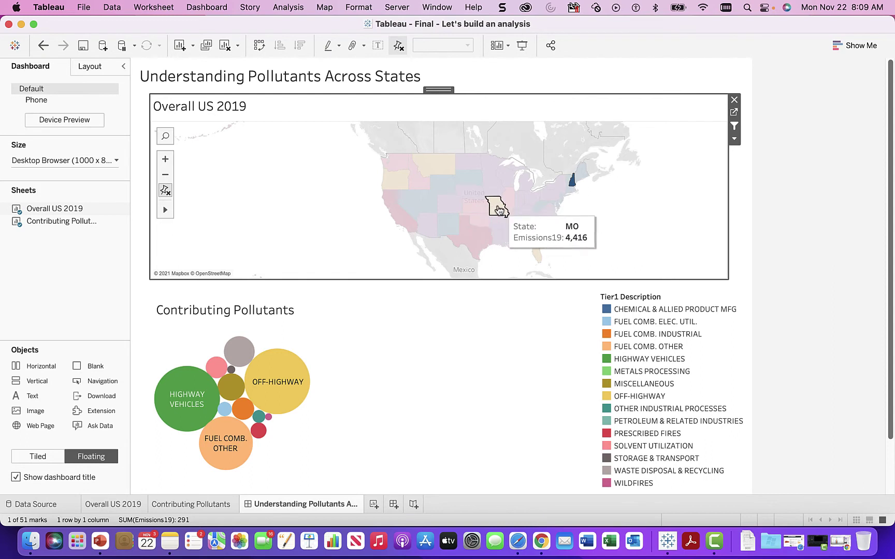
pyautogui.click(498, 208)
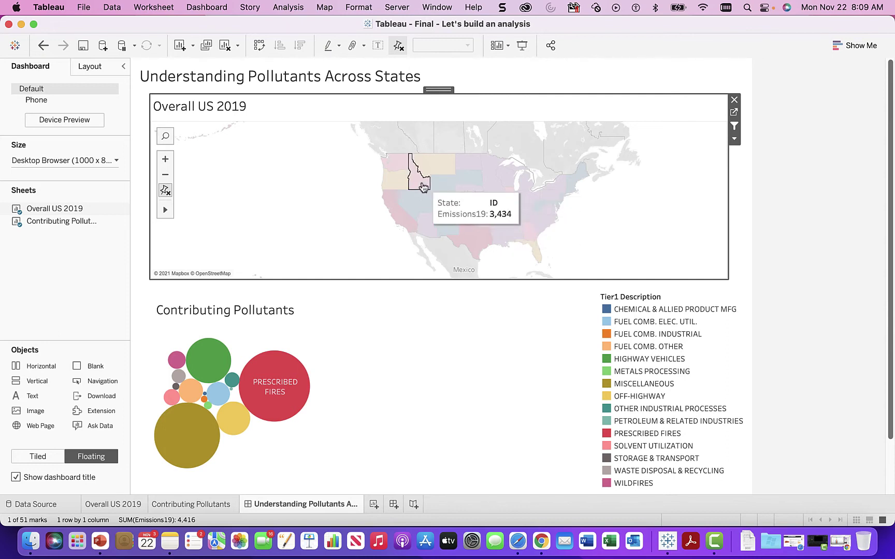
# Zoom out to check Alaska's pollutants, clear it, then zoom in and filter to Hawaii (276)
pyautogui.scroll(-2, 422, 187)
pyautogui.scroll(-3, 423, 187)
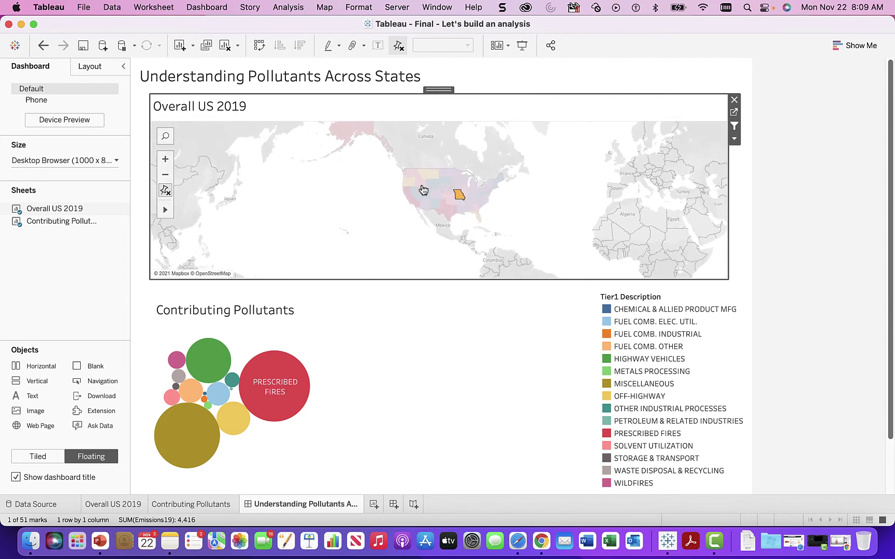
pyautogui.click(353, 138)
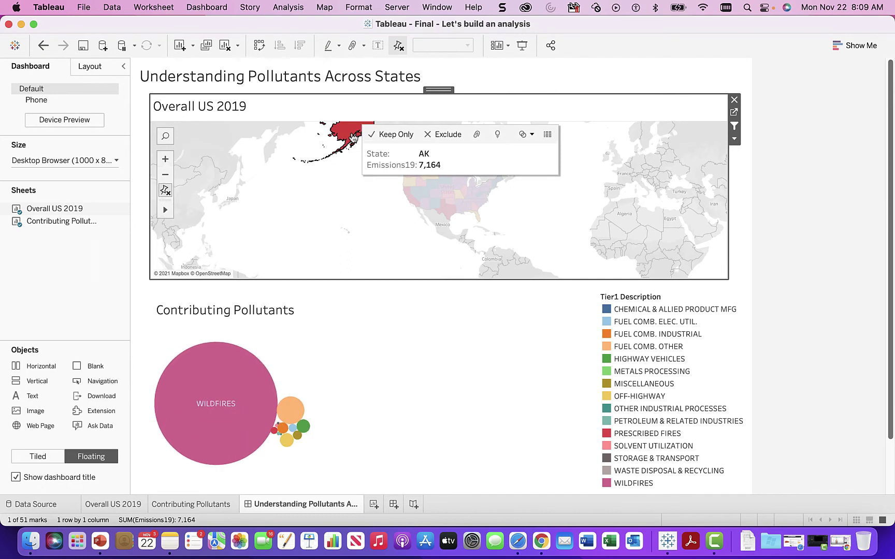
pyautogui.click(392, 208)
pyautogui.scroll(3, 392, 208)
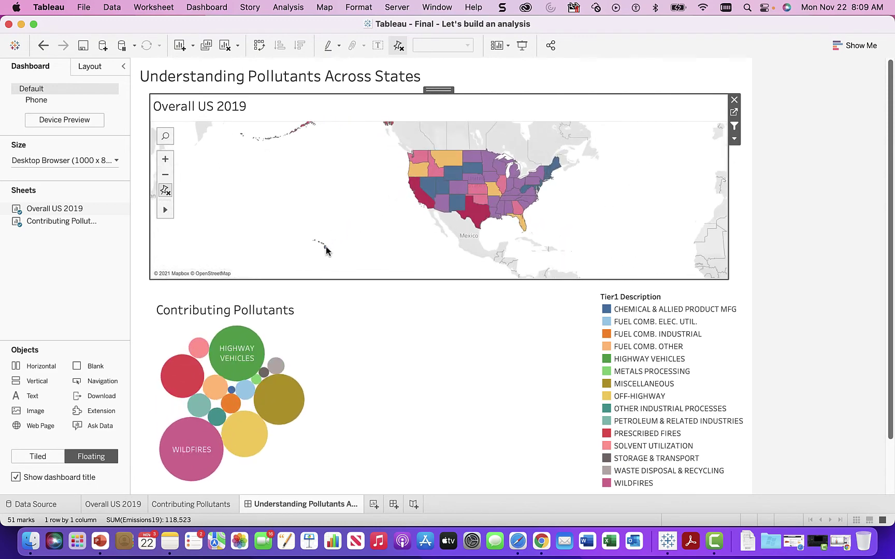
pyautogui.click(323, 248)
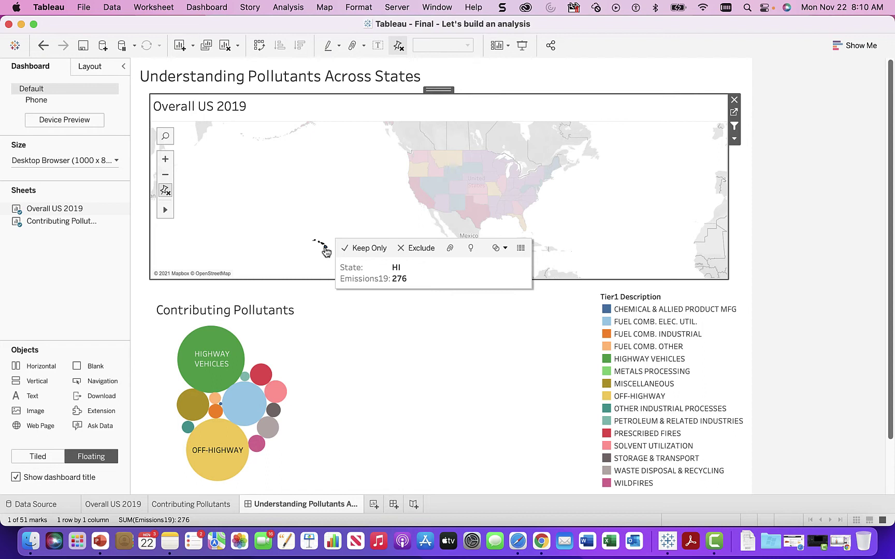
# Clear the Hawaii filter and toggle California and Montana selections on and off
pyautogui.click(346, 224)
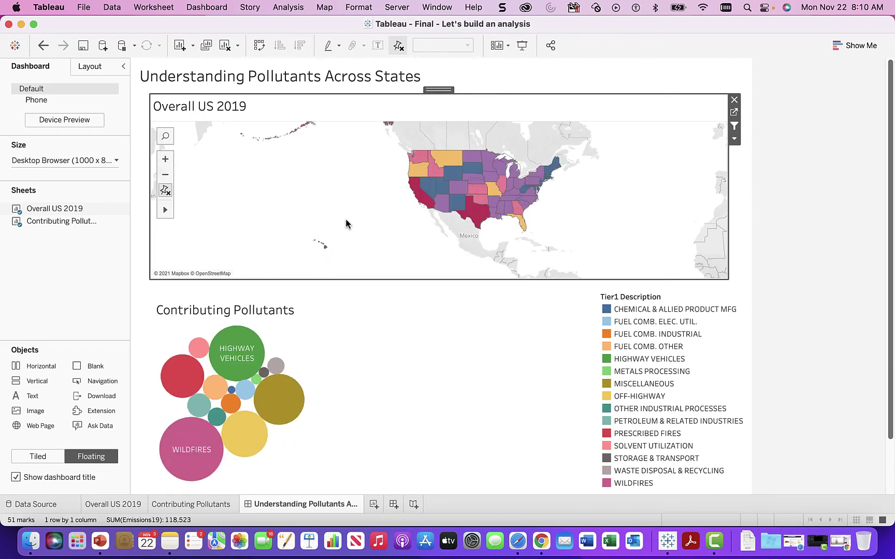
pyautogui.click(418, 199)
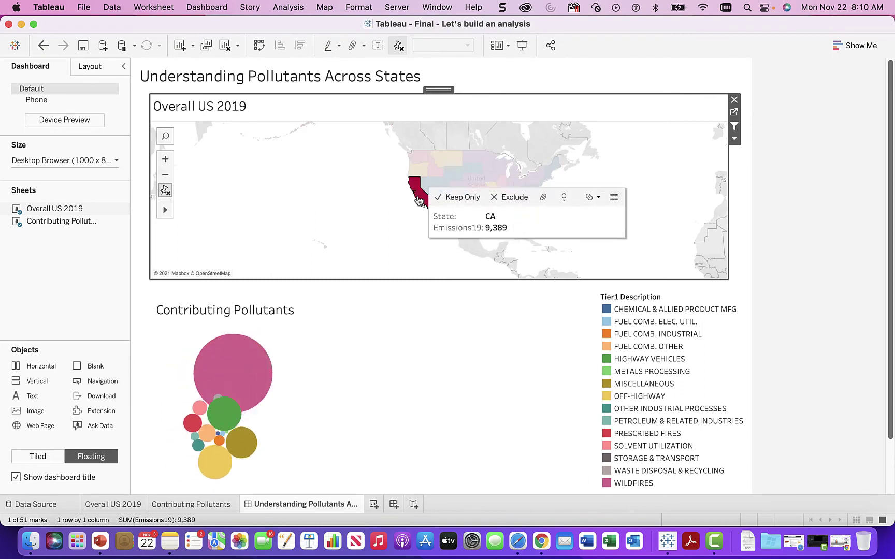
pyautogui.click(362, 187)
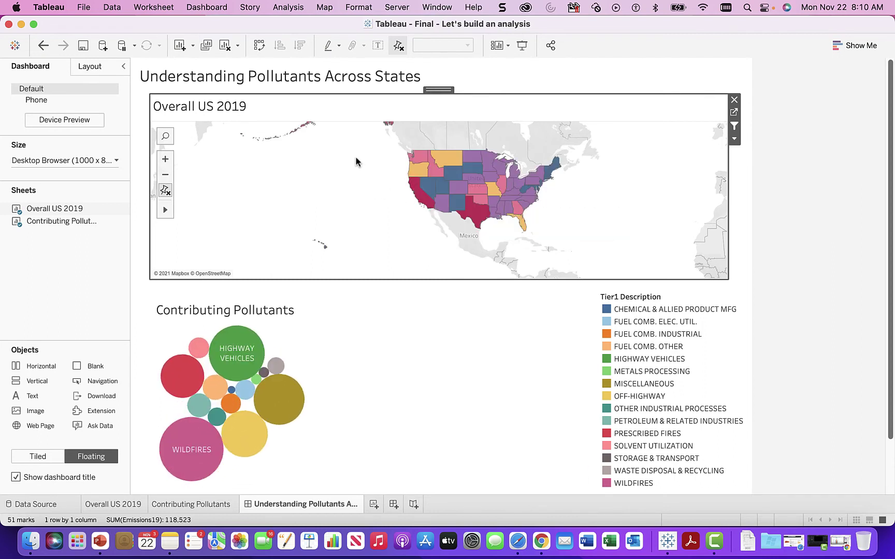
pyautogui.click(446, 158)
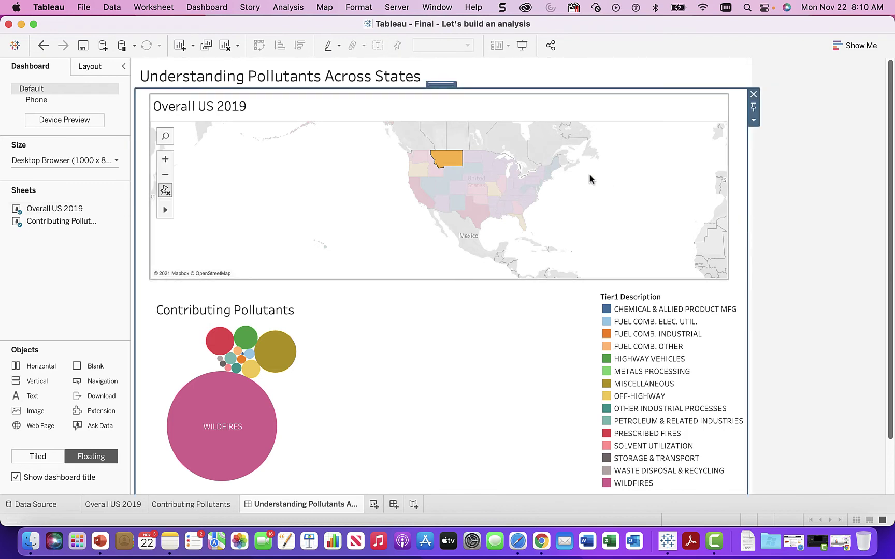
pyautogui.click(589, 178)
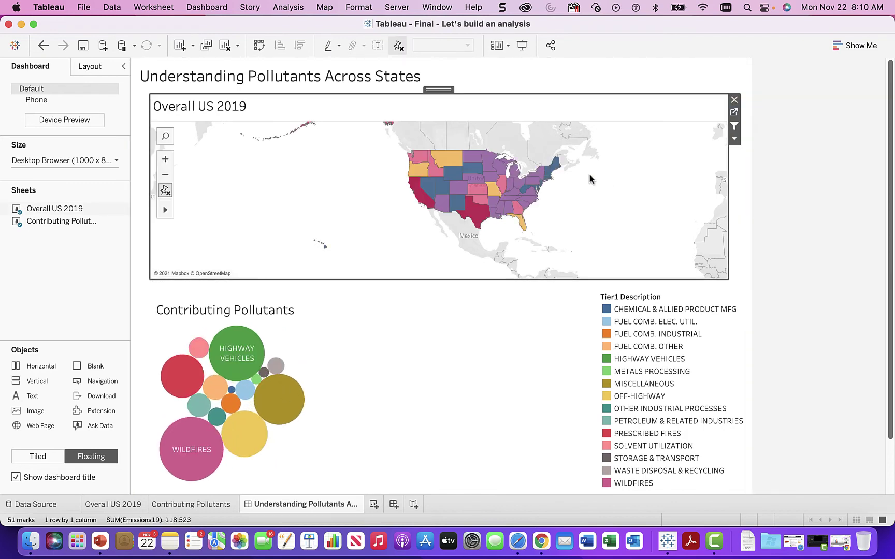
# Reset the map with Select All so bubbles cover all 51 states (118,523)
pyautogui.click(448, 162)
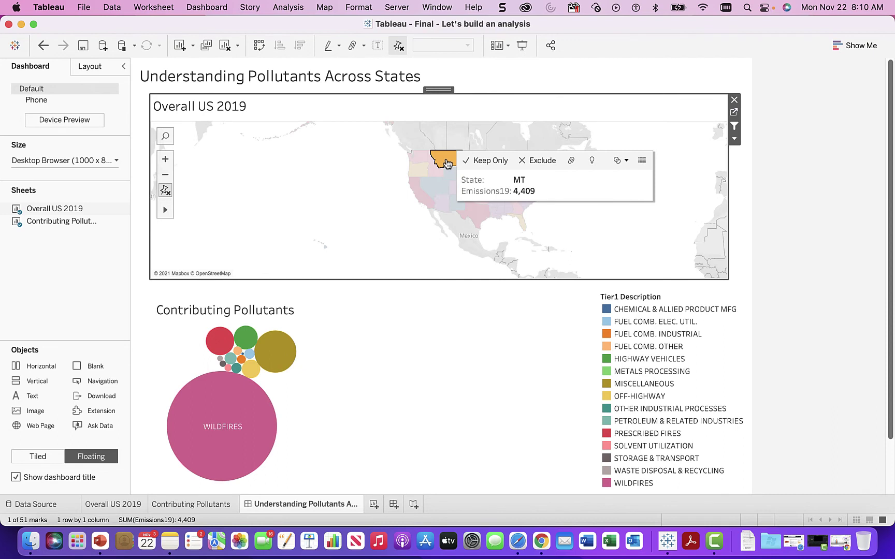
pyautogui.click(447, 162)
pyautogui.rightClick(447, 163)
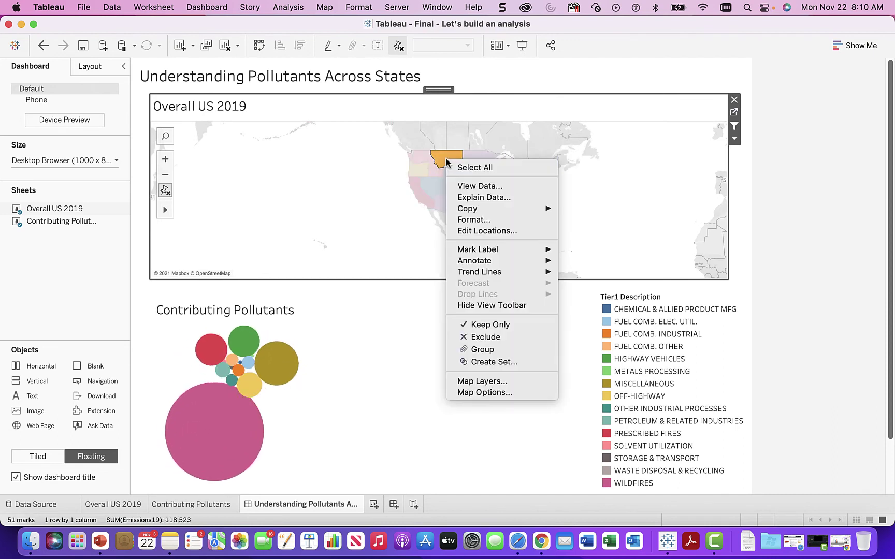
pyautogui.click(467, 168)
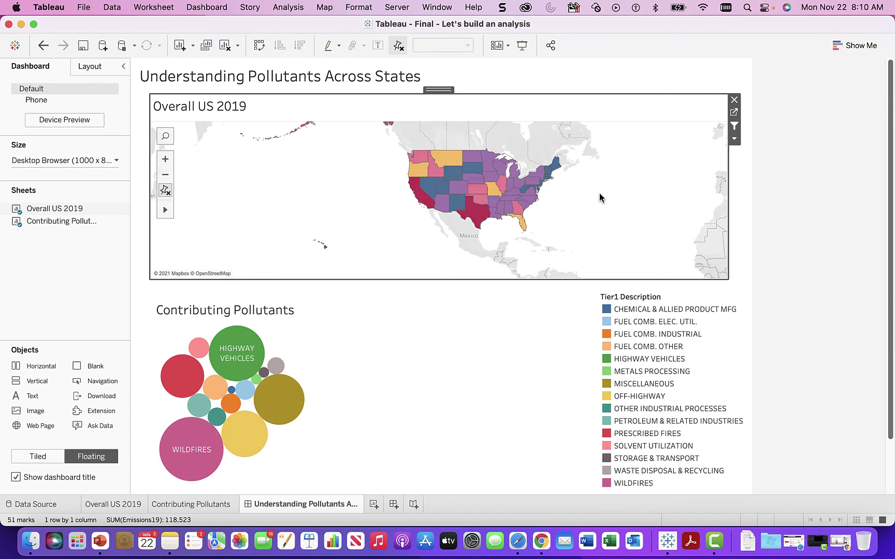
pyautogui.click(481, 206)
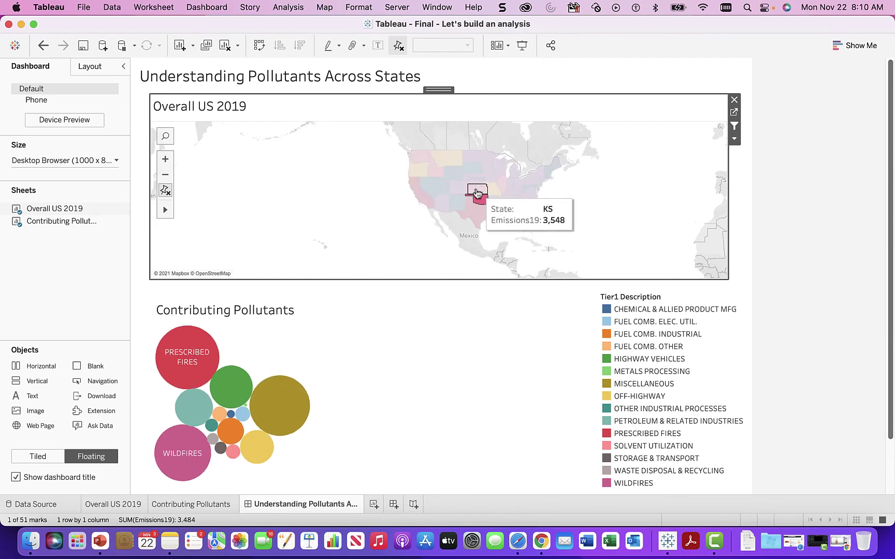
pyautogui.click(476, 193)
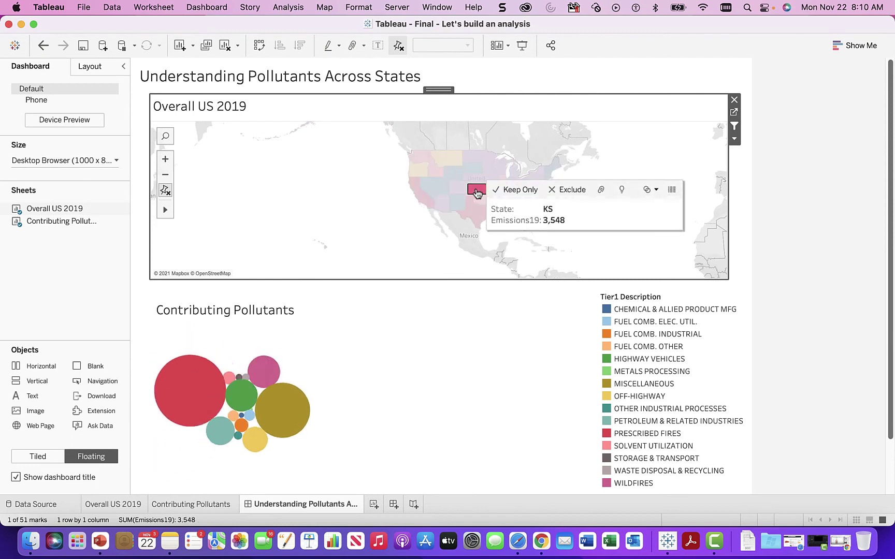
pyautogui.click(389, 213)
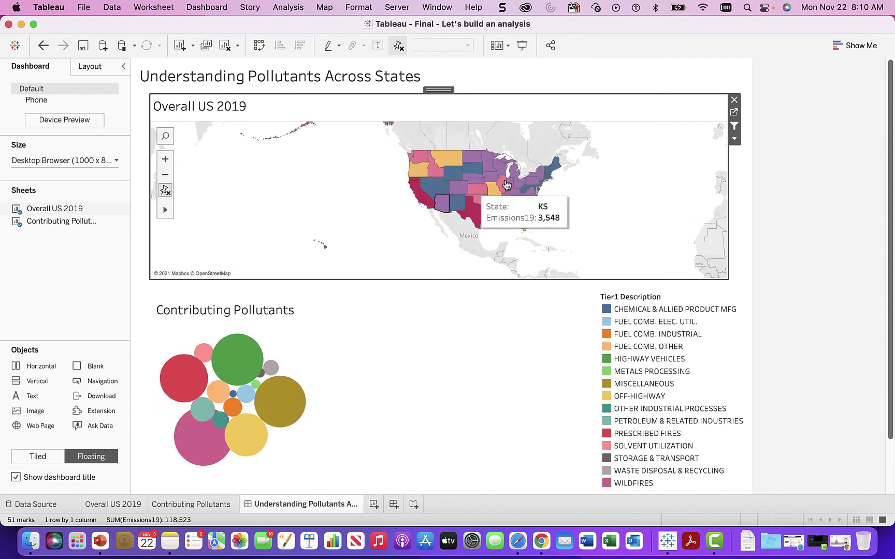
pyautogui.click(538, 180)
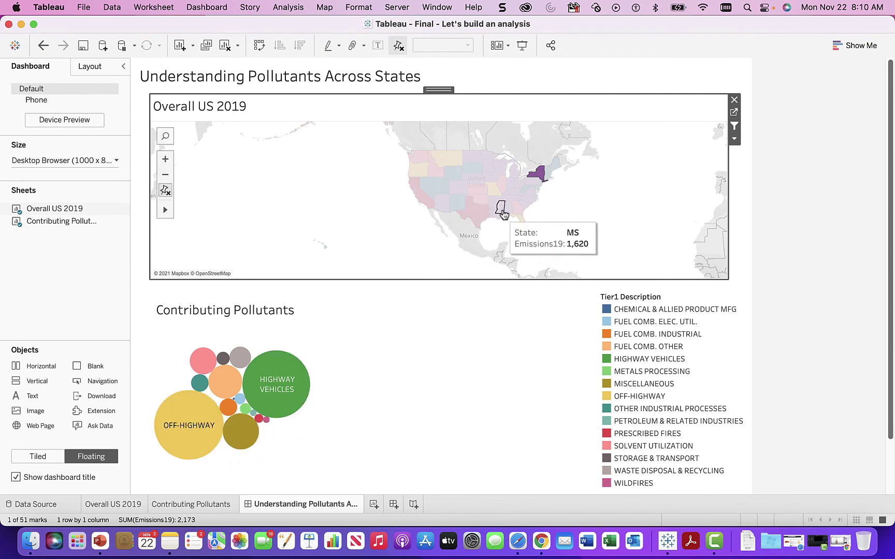
pyautogui.click(585, 188)
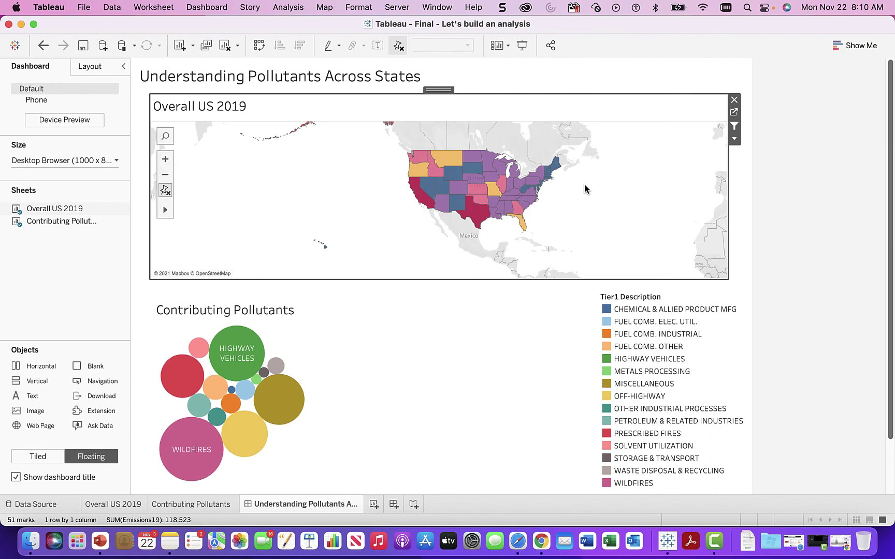